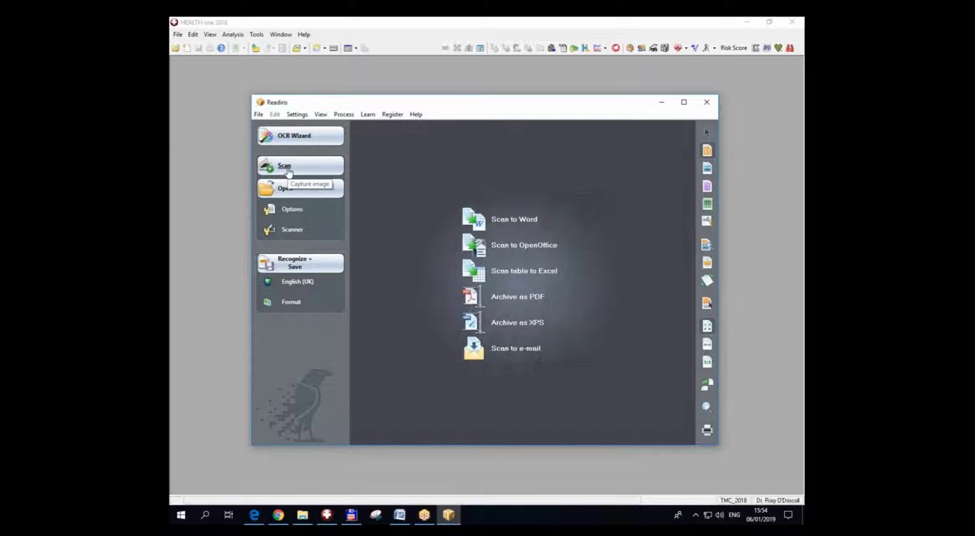
Scan the stack of documents as black-and-white A4 pages at 300 dpi using EPSON Scan.
left_click(285, 166)
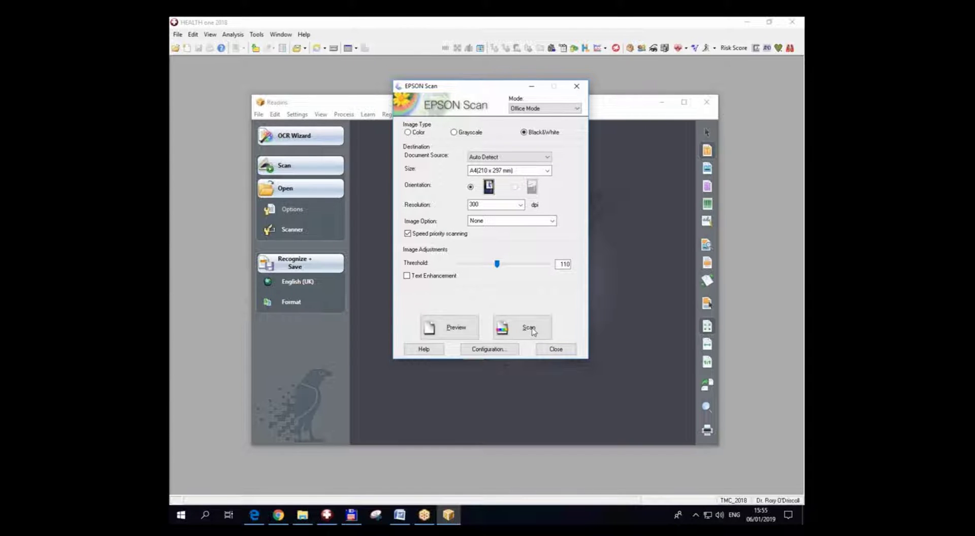
left_click(531, 330)
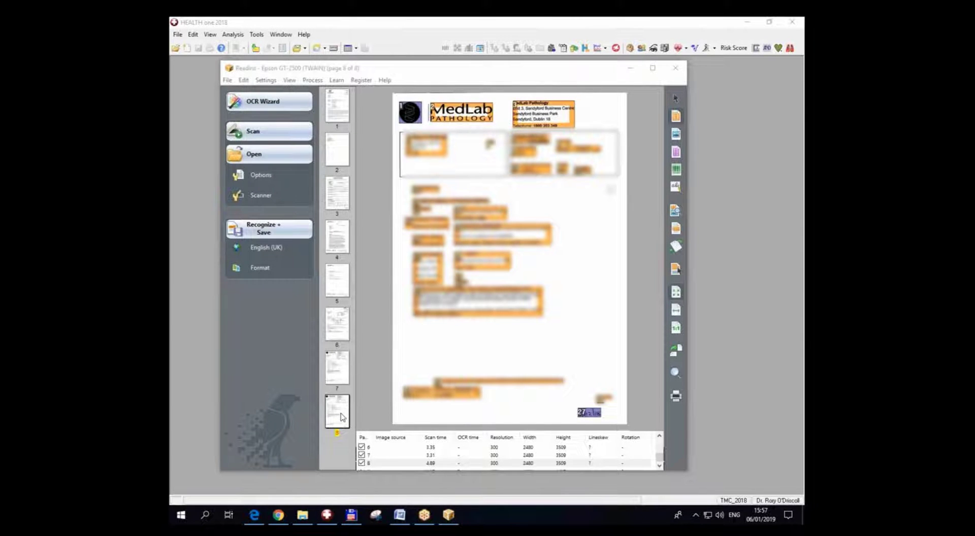
mouse_move(340, 415)
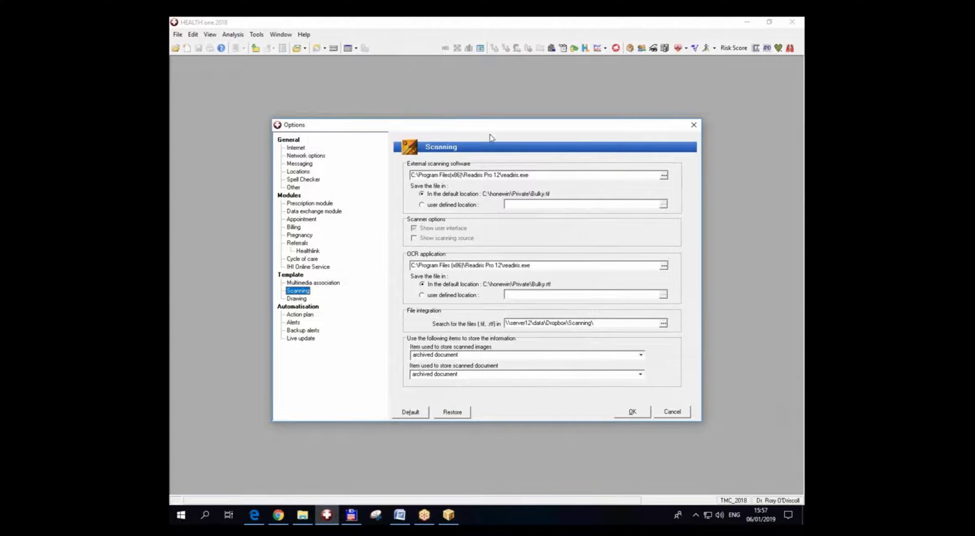
Examine the external scanning software and OCR application paths in the HEALTH one scanning options.
left_click_drag(493, 131, 440, 131)
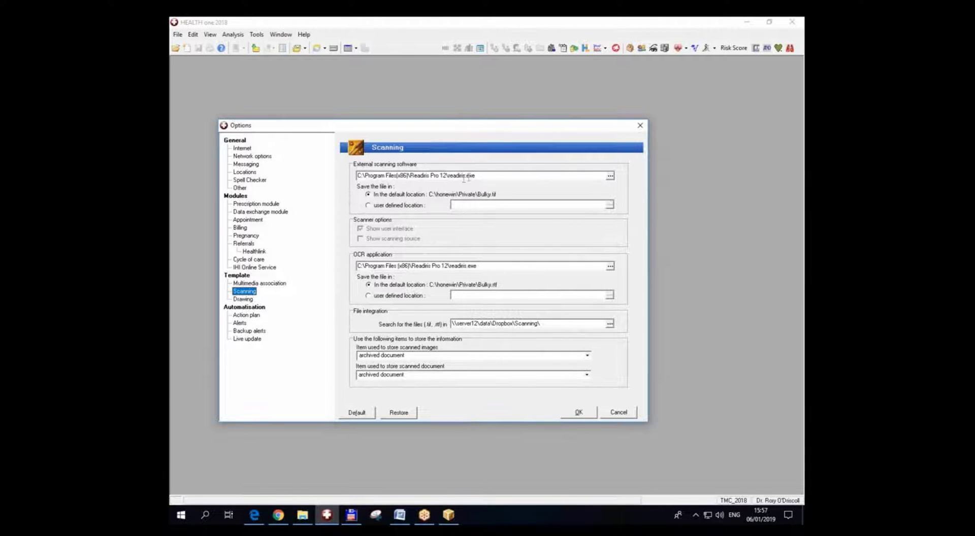
left_click_drag(492, 175, 302, 187)
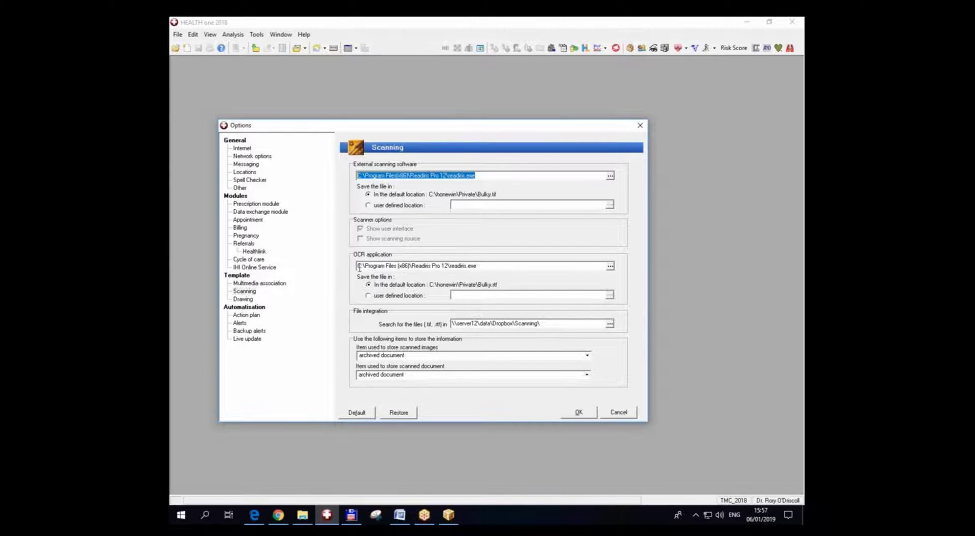
left_click_drag(498, 267, 309, 270)
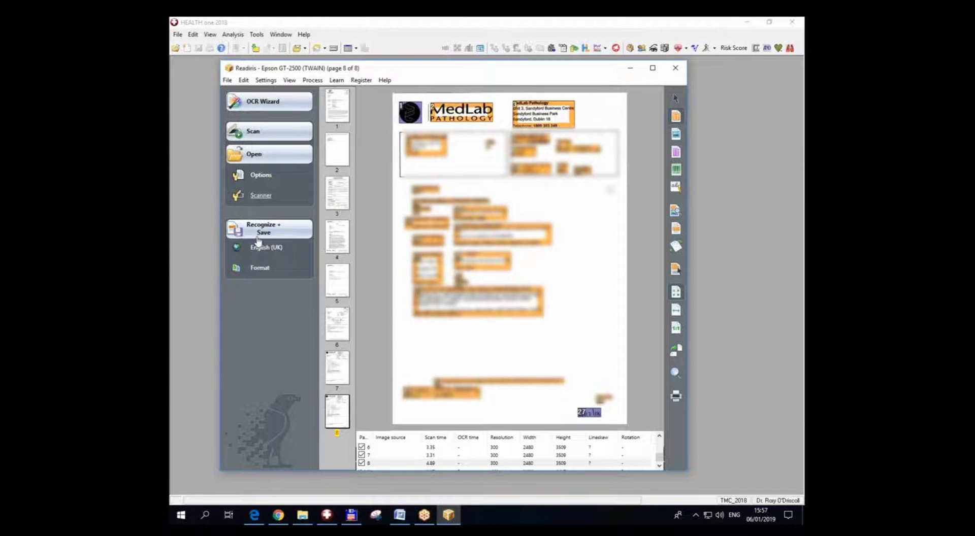
In Readiris, save all scanned pages as a TIFF image named Bulky.tif in the private folder.
left_click(227, 80)
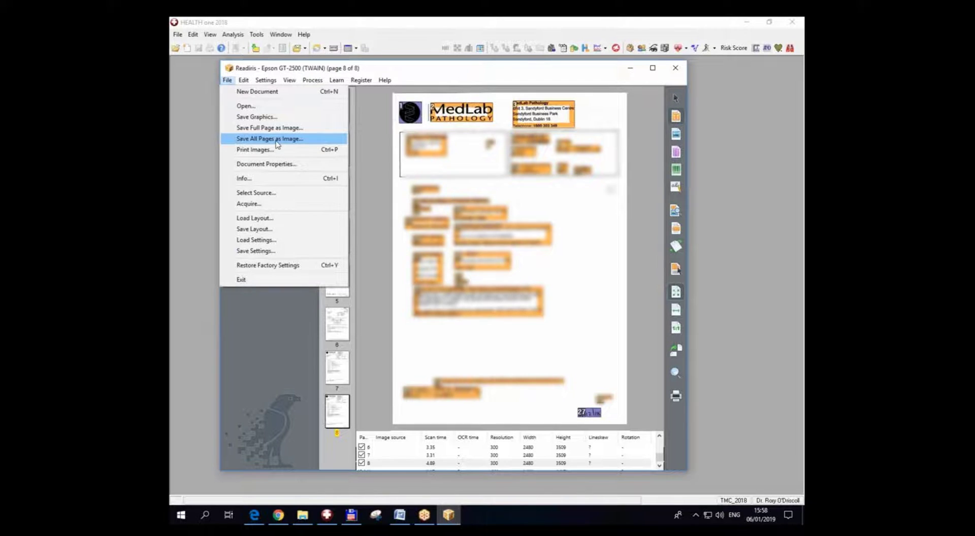
left_click(276, 140)
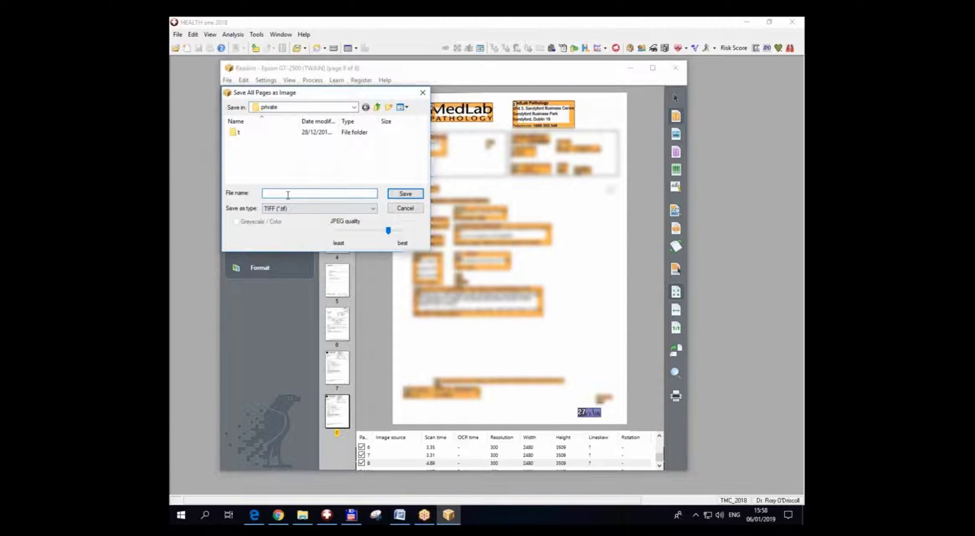
type("Bulky.tif")
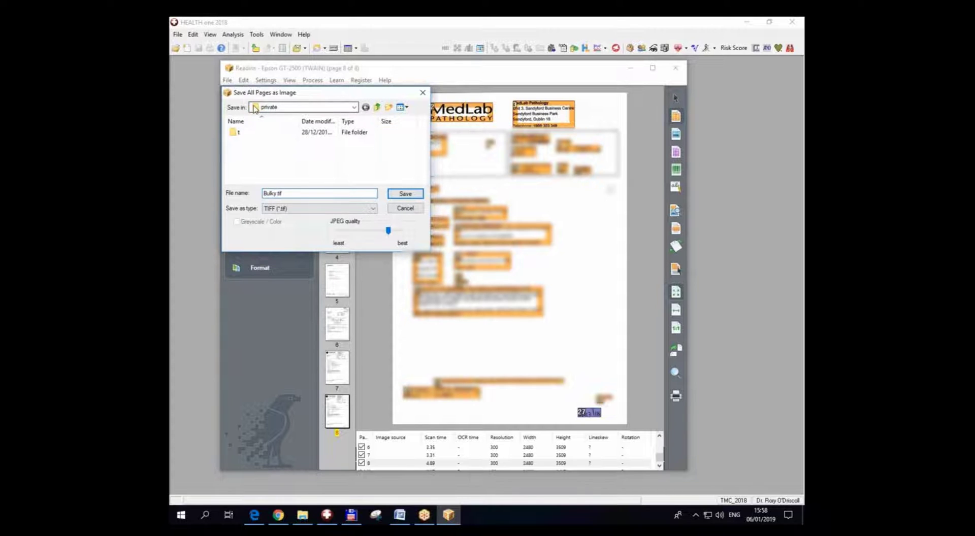
left_click(405, 193)
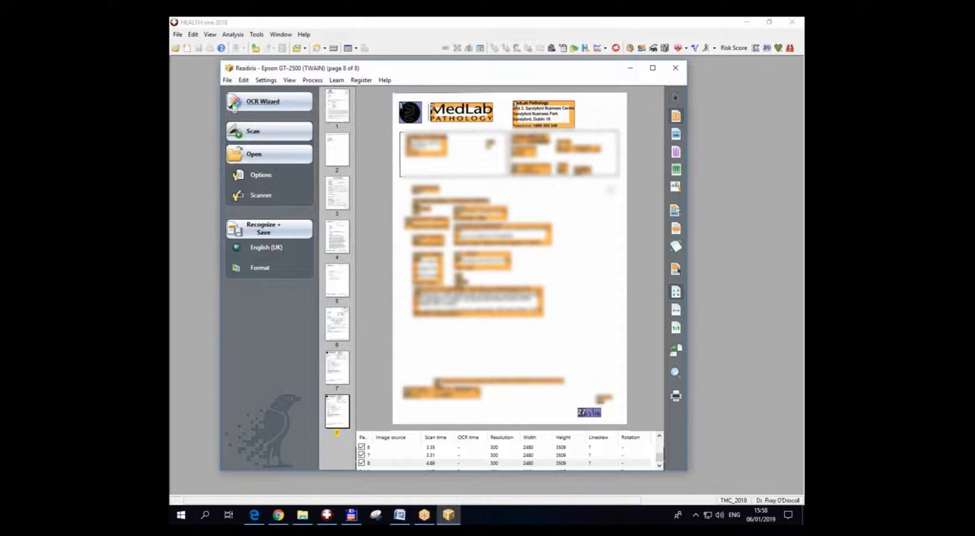
Recognize the scanned pages and save the text in Rich Text Format as Bulky.RTF in the private folder.
left_click(265, 228)
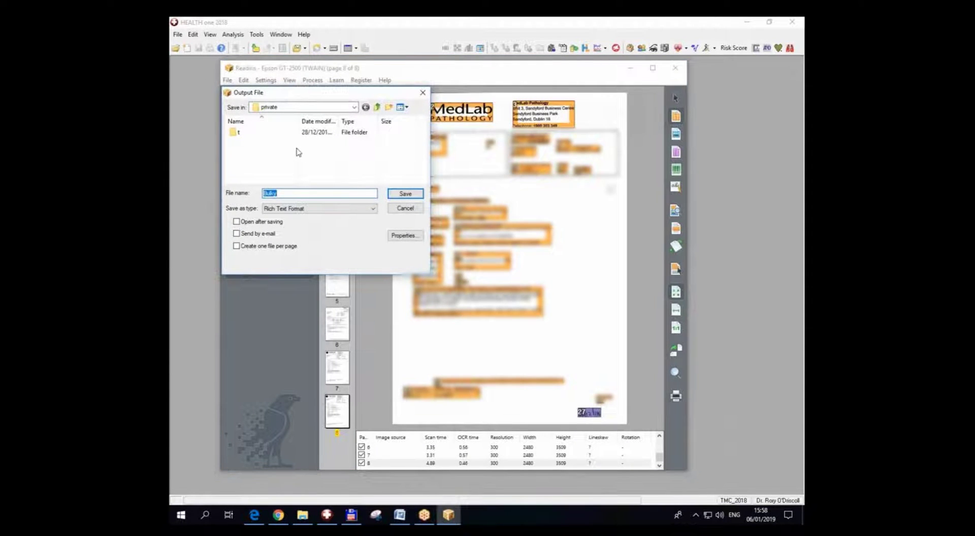
left_click(283, 192)
type(".")
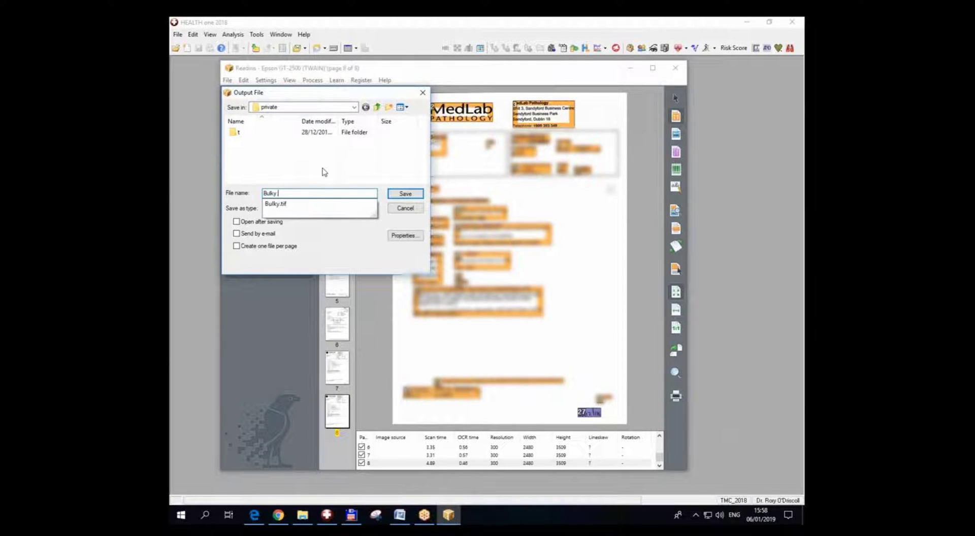
type("RTF")
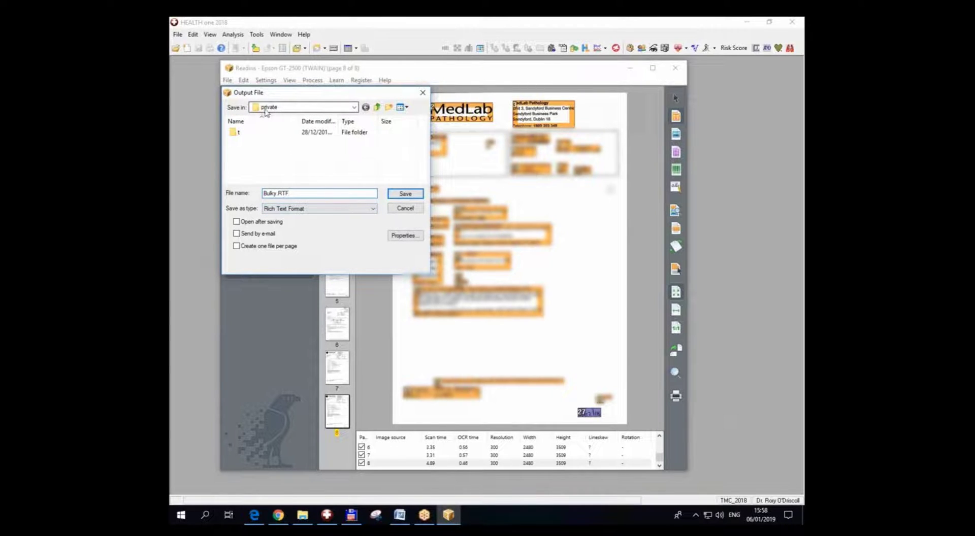
left_click(415, 198)
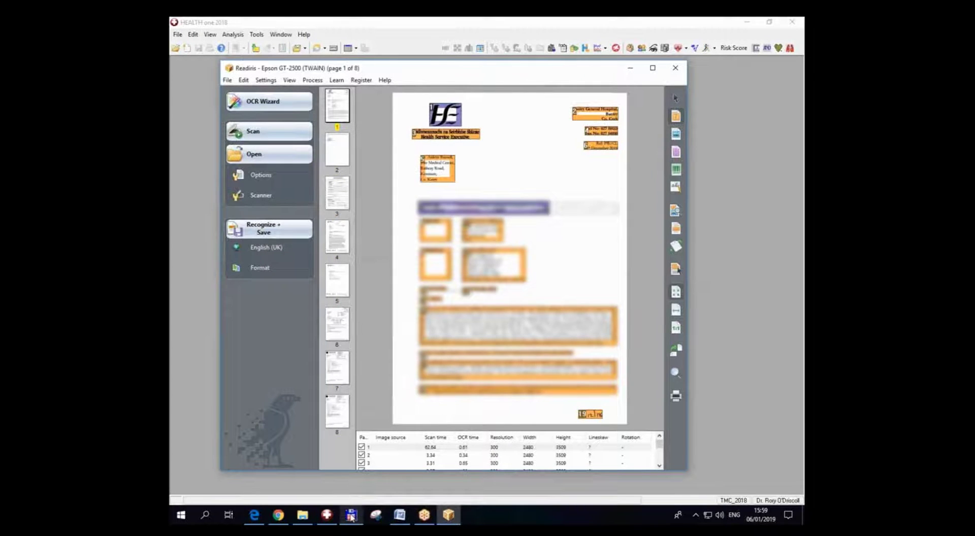
Switch to Total Commander and check the Bulky.RTF and Bulky.tif files in c:\honewin\private.
mouse_move(351, 516)
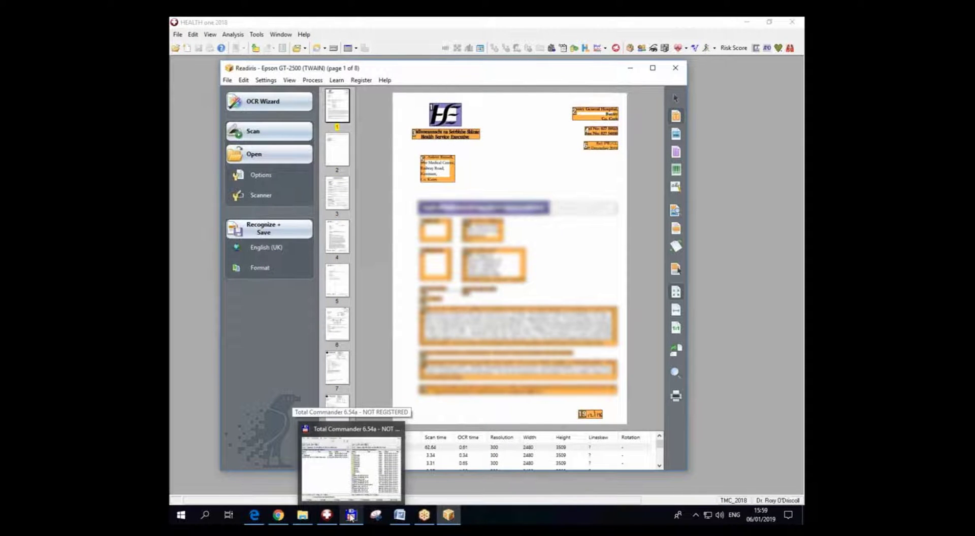
left_click(350, 517)
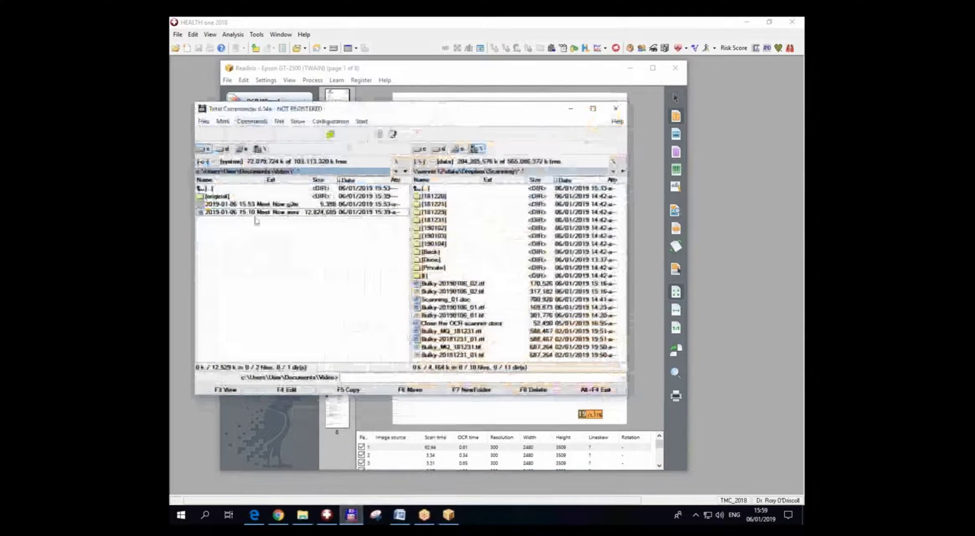
left_click(405, 171)
left_click(435, 236)
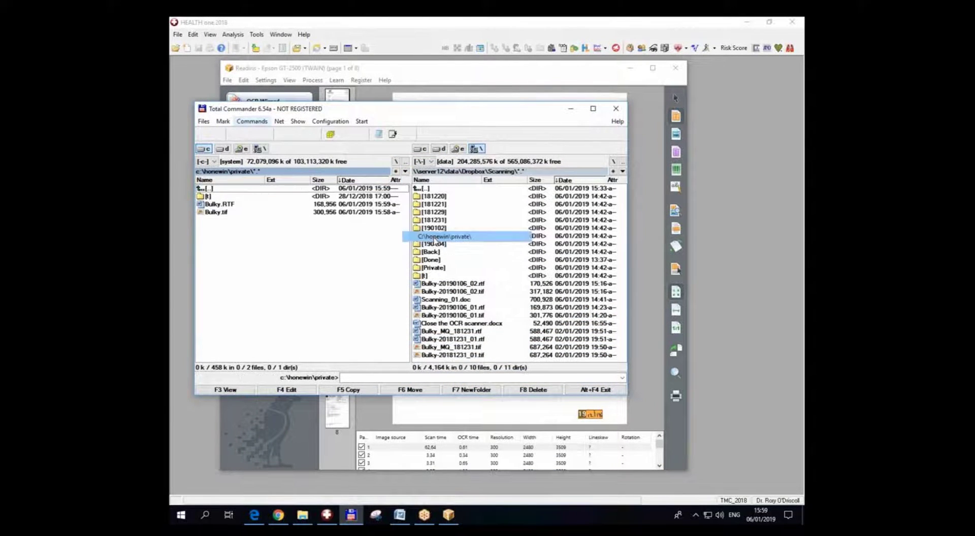
left_click(221, 204)
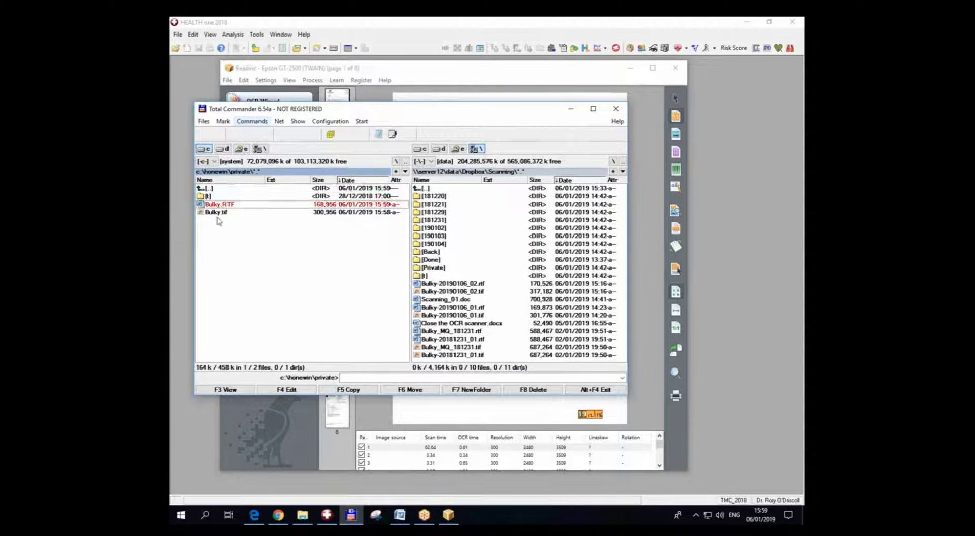
left_click(228, 211, "shift")
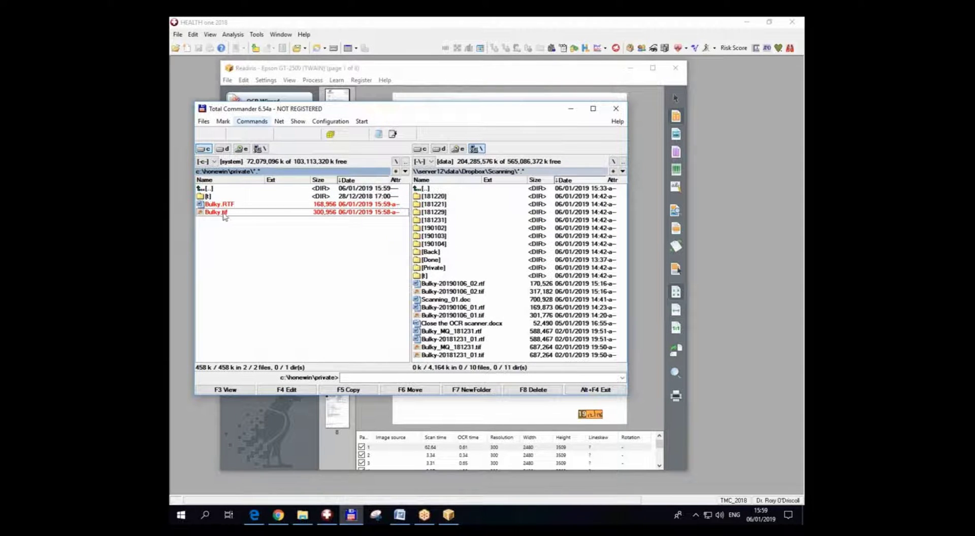
left_click(233, 204, "ctrl")
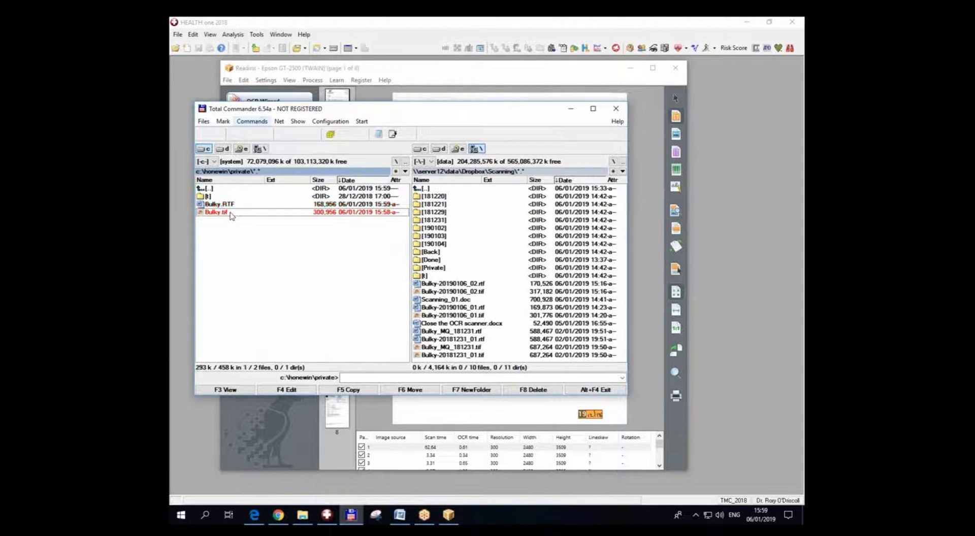
left_click(232, 212, "ctrl")
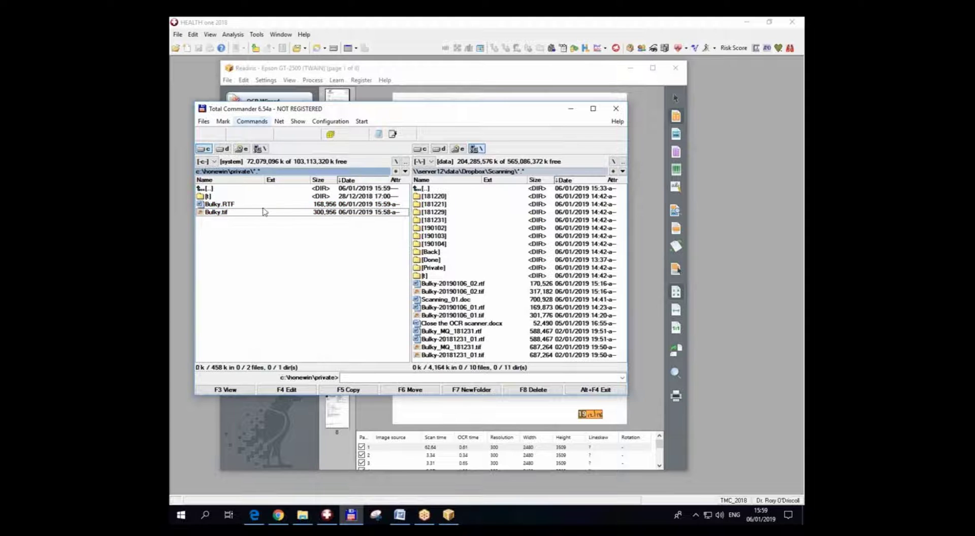
left_click(571, 114)
left_click_drag(581, 71, 548, 67)
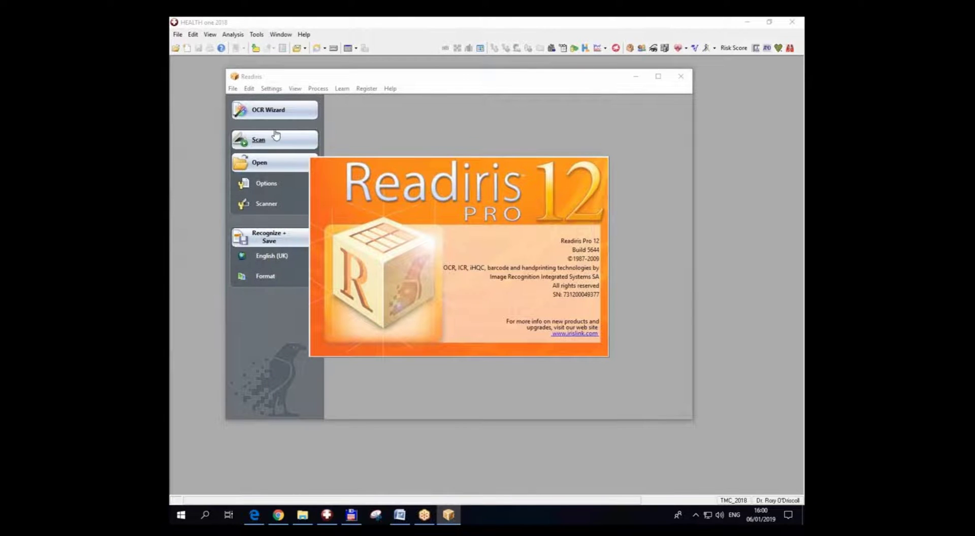
left_click_drag(588, 76, 532, 81)
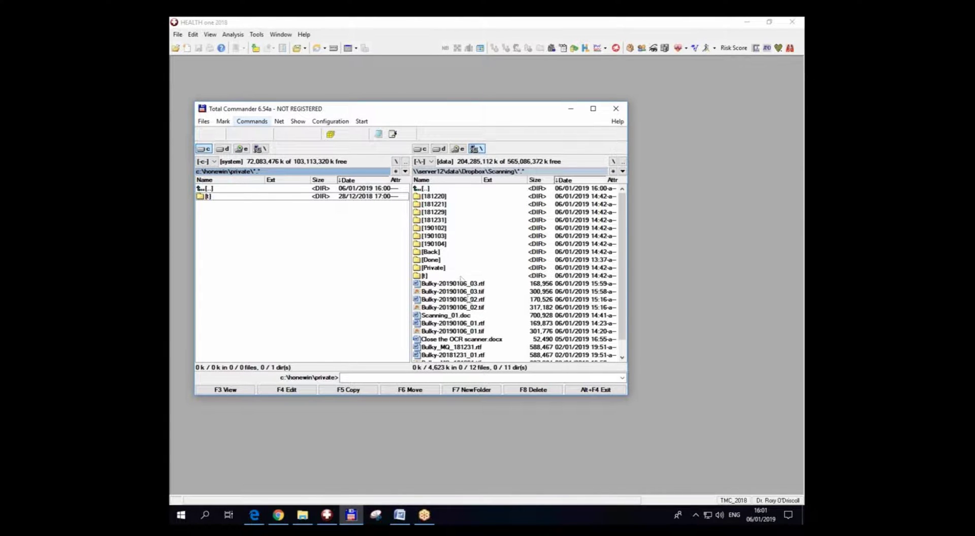
Check the Bulky-20190106_03 rtf and tif files in the Dropbox Scanning folder and the file integration path in the HEALTH one scanning options.
left_click(482, 285)
left_click(479, 292, "shift")
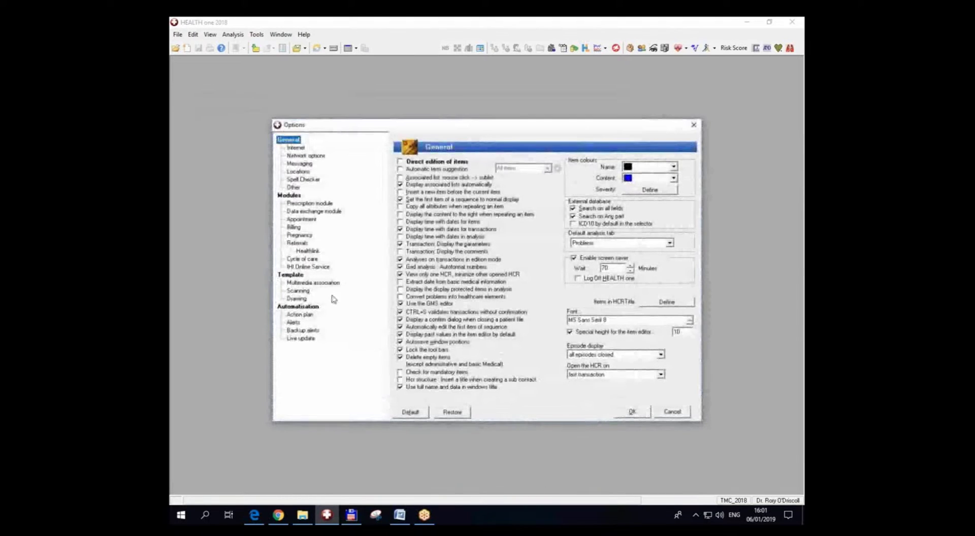
left_click(299, 291)
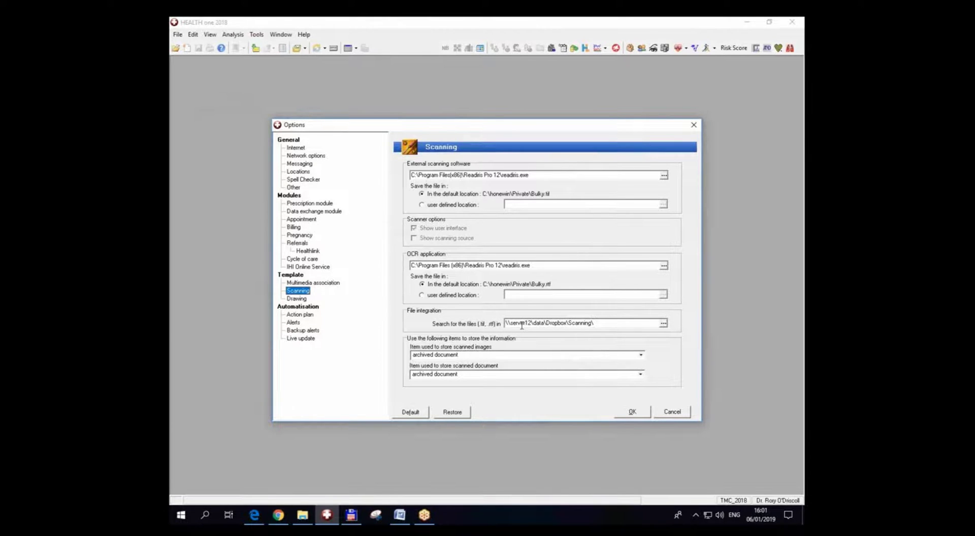
left_click_drag(598, 321, 480, 327)
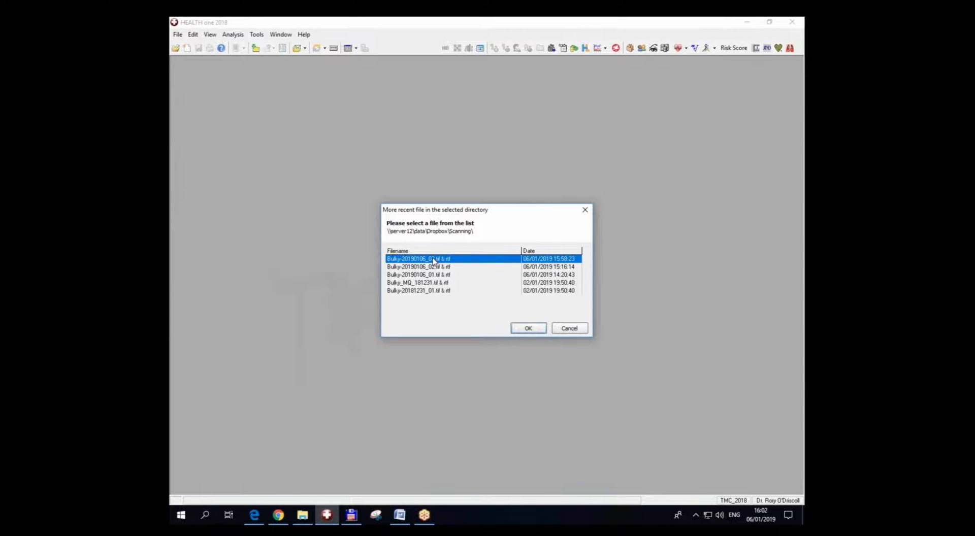
Load the Bulky-20190106_03 tif and rtf pair and assign it to the test patient, searching by surname and date of birth.
double_click(434, 259)
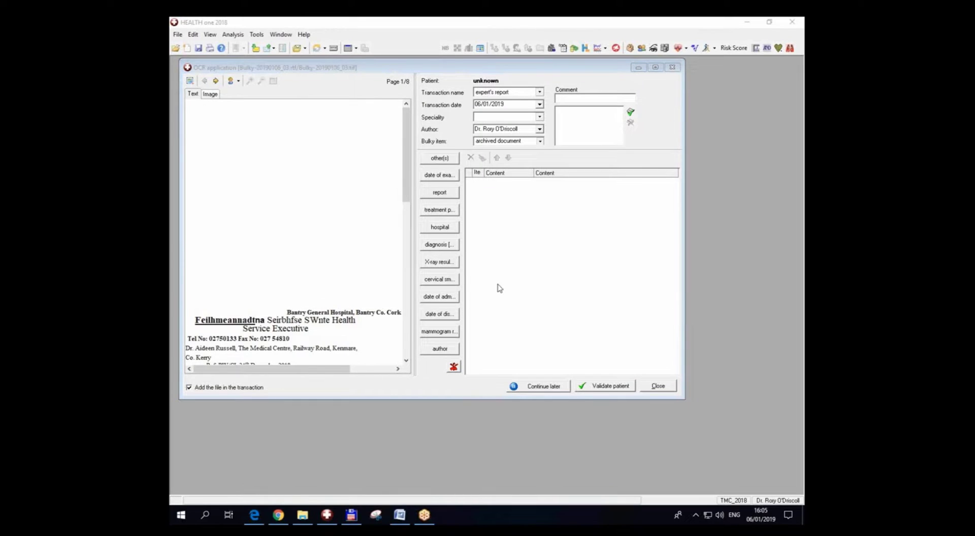
left_click(486, 84)
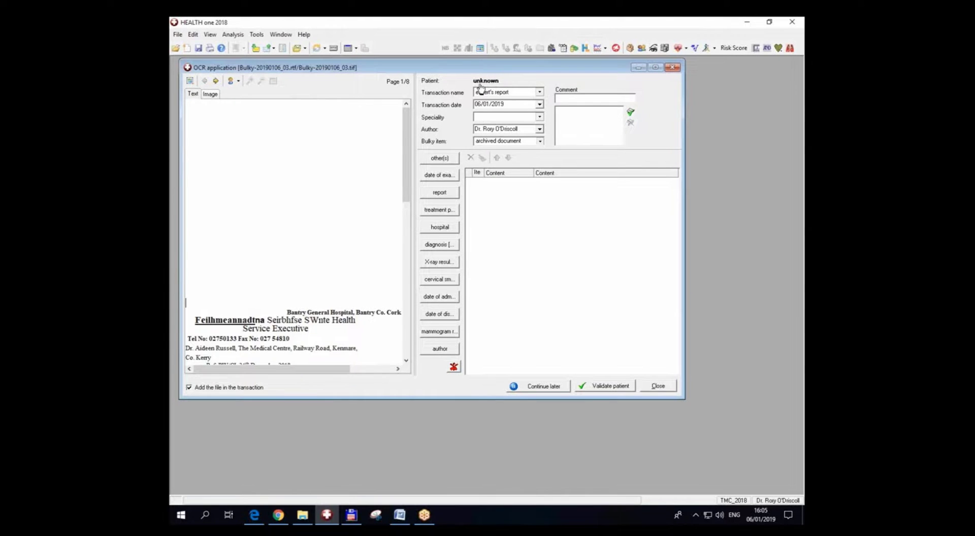
left_click(492, 82)
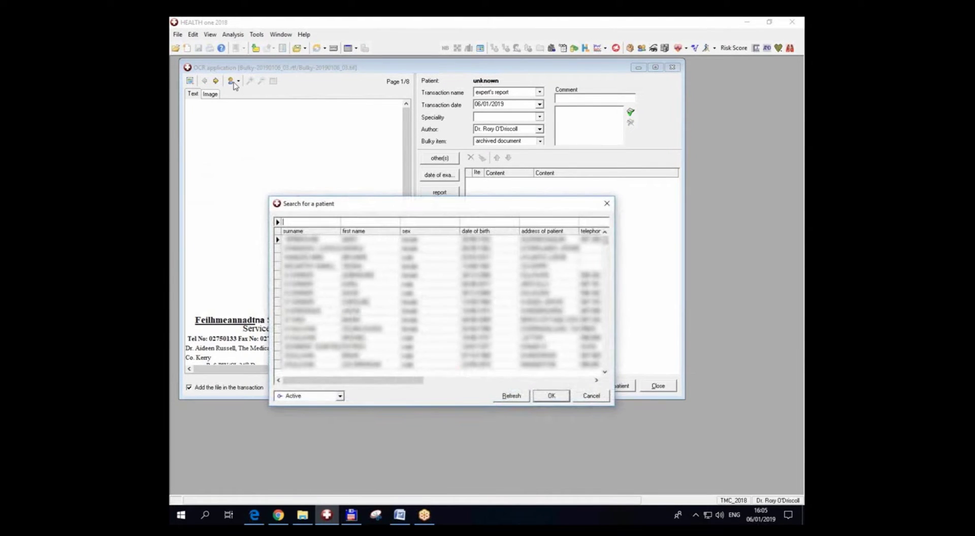
left_click(317, 221)
type("test")
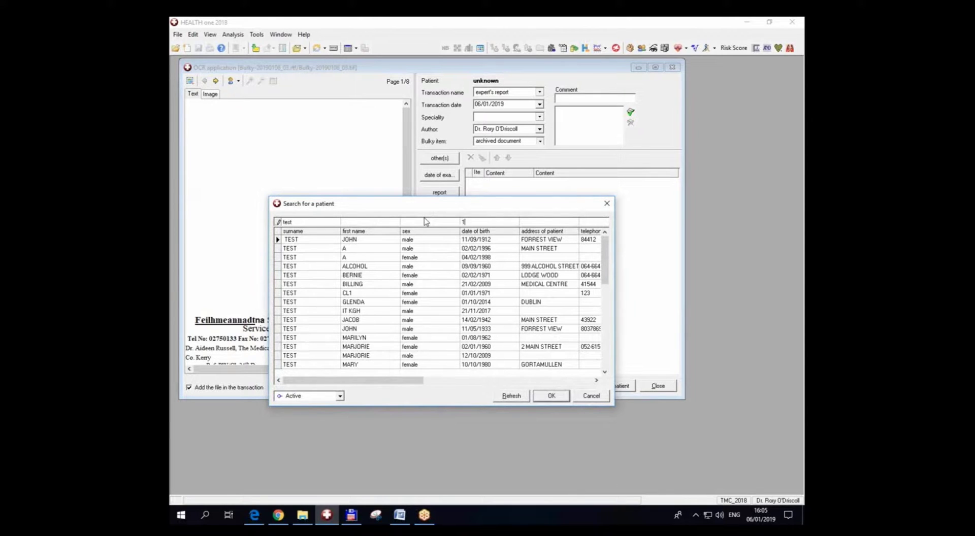
type("942")
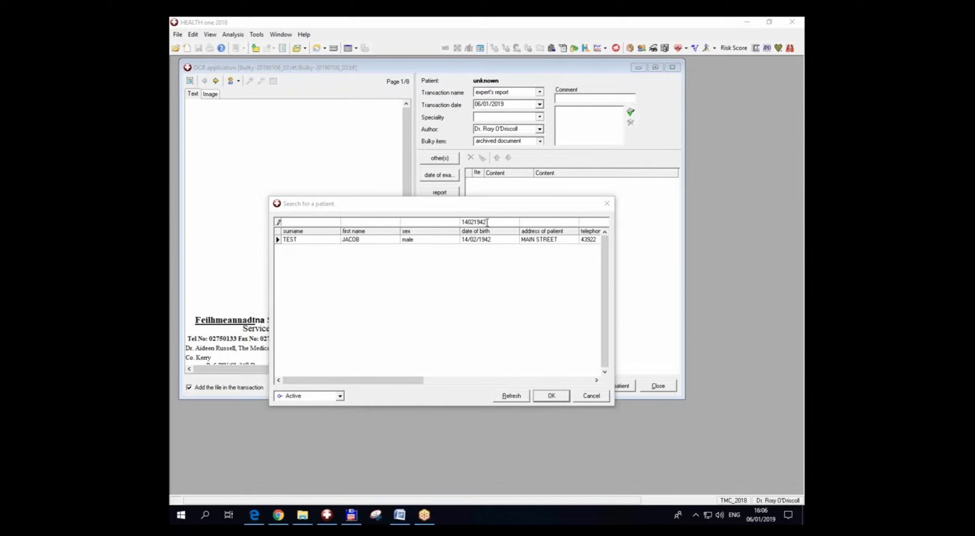
double_click(460, 240)
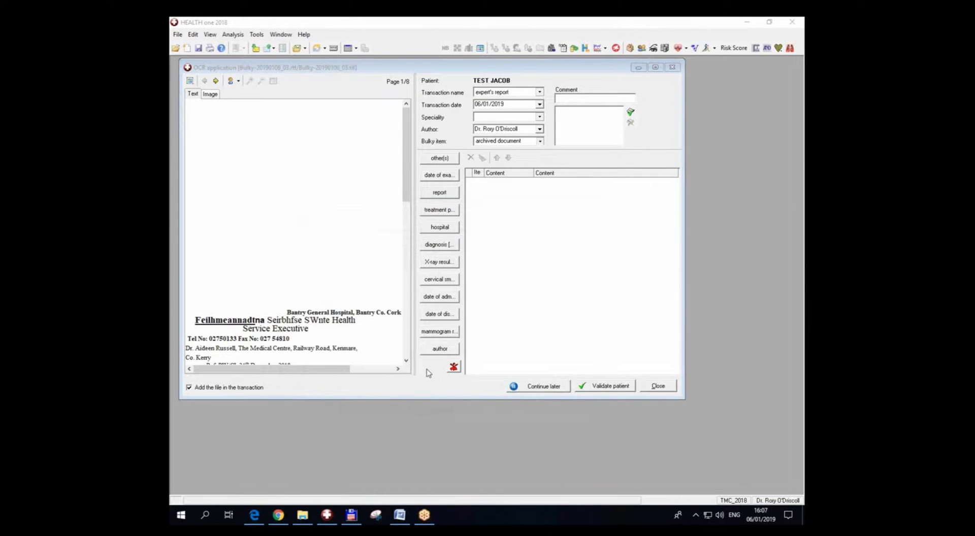
Add a date of examination item with the content 21/12/2018 to the expert's report transaction.
left_click(372, 320)
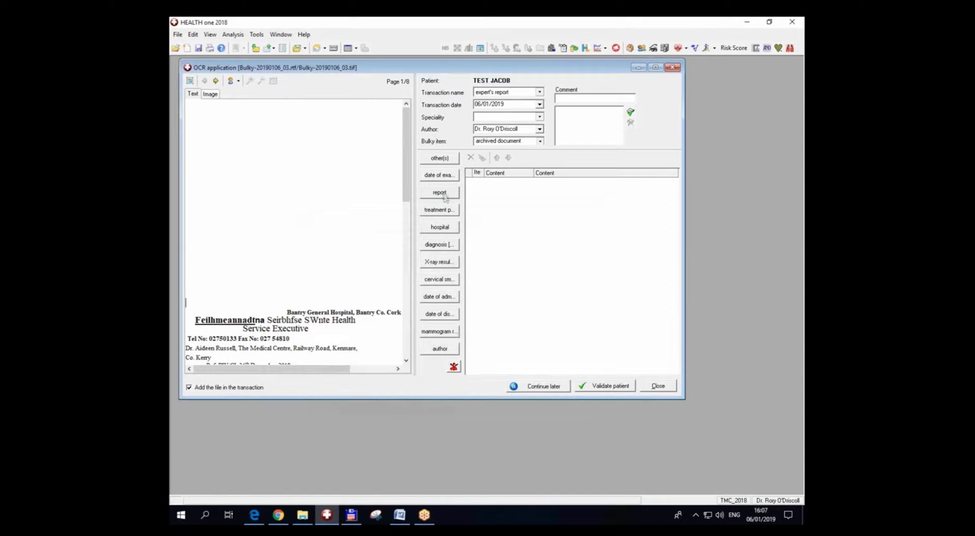
left_click(439, 177)
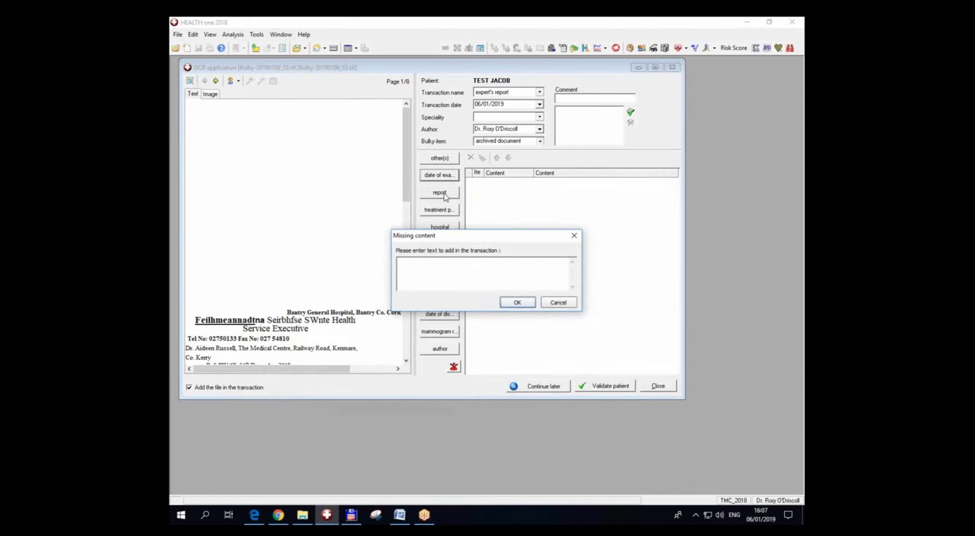
type("21/12/2018")
key("Return")
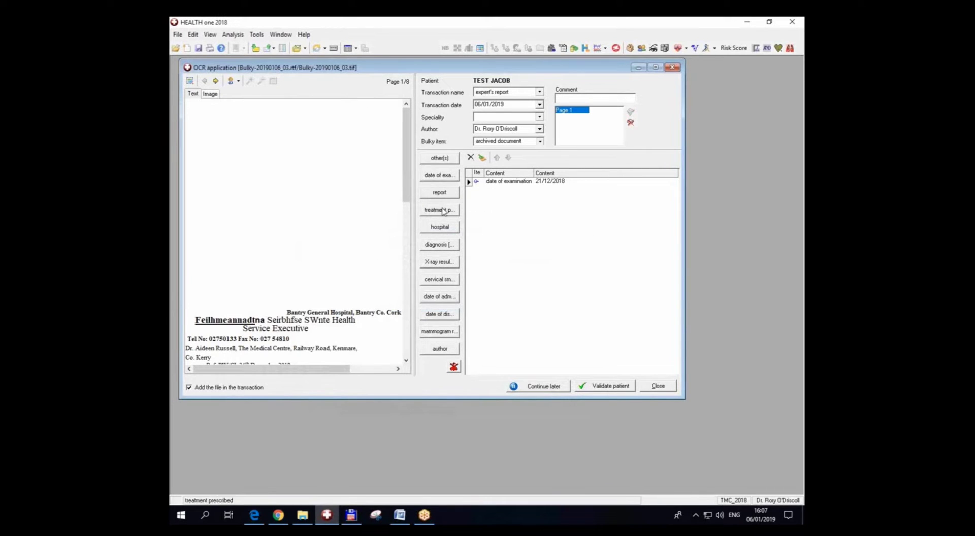
Dismiss the empty report item and stop the current integration of the Bulky-20190106_03 files without validating the patient.
left_click(440, 193)
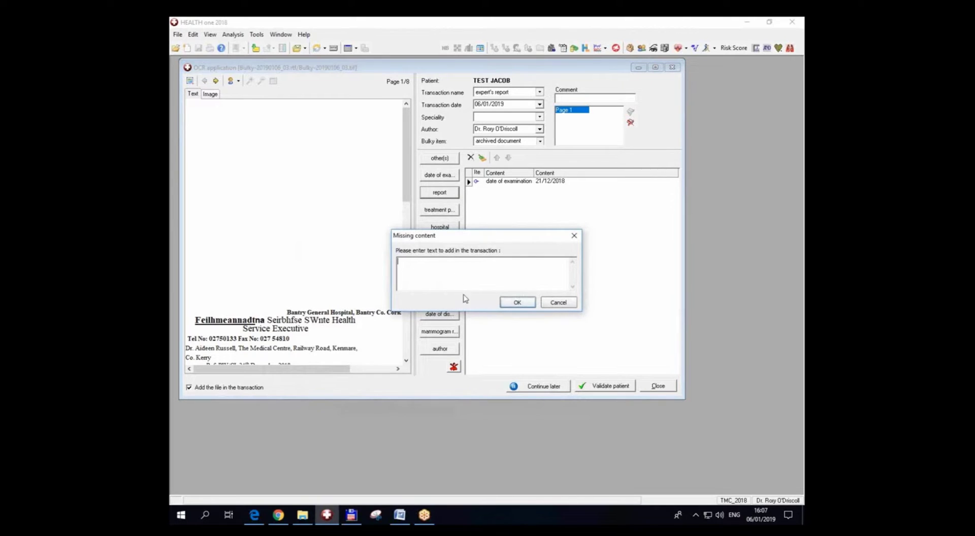
left_click(557, 303)
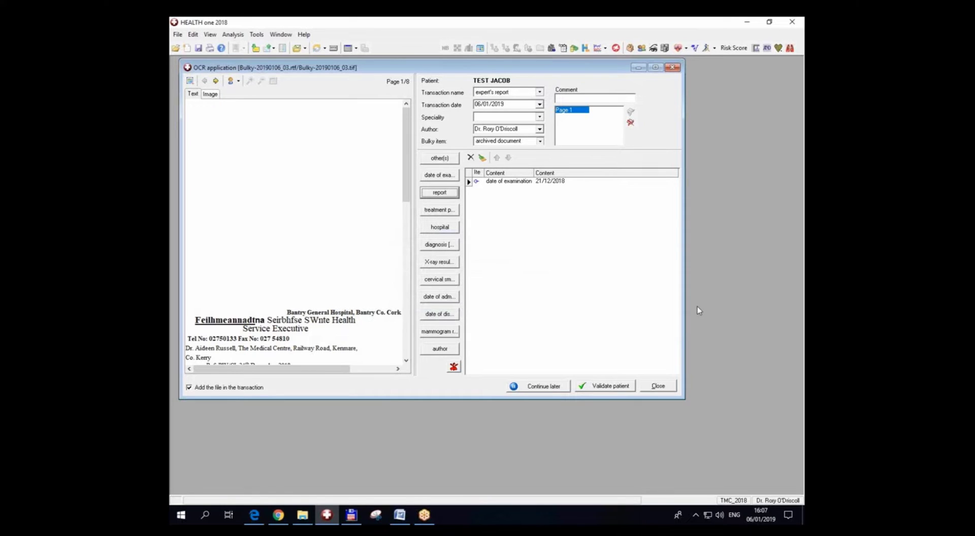
left_click(658, 387)
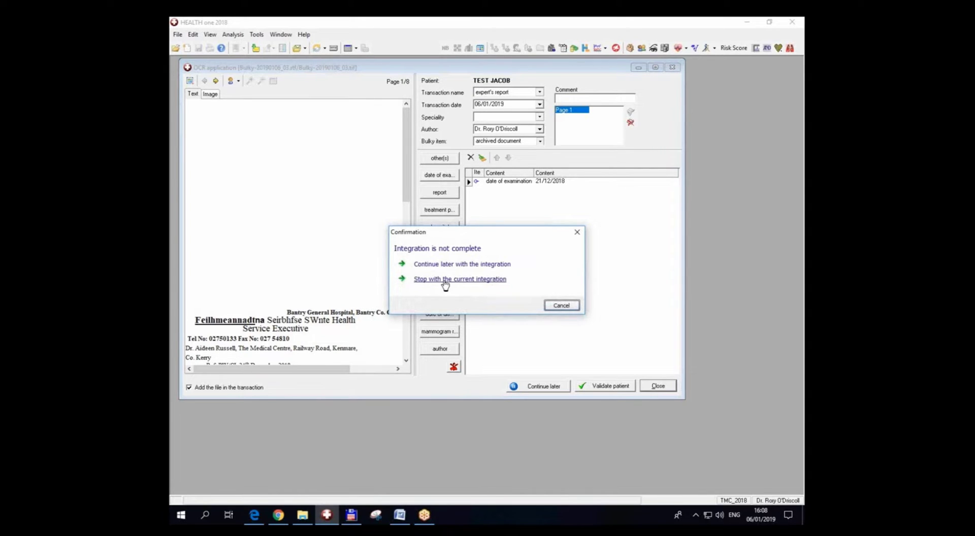
left_click(445, 280)
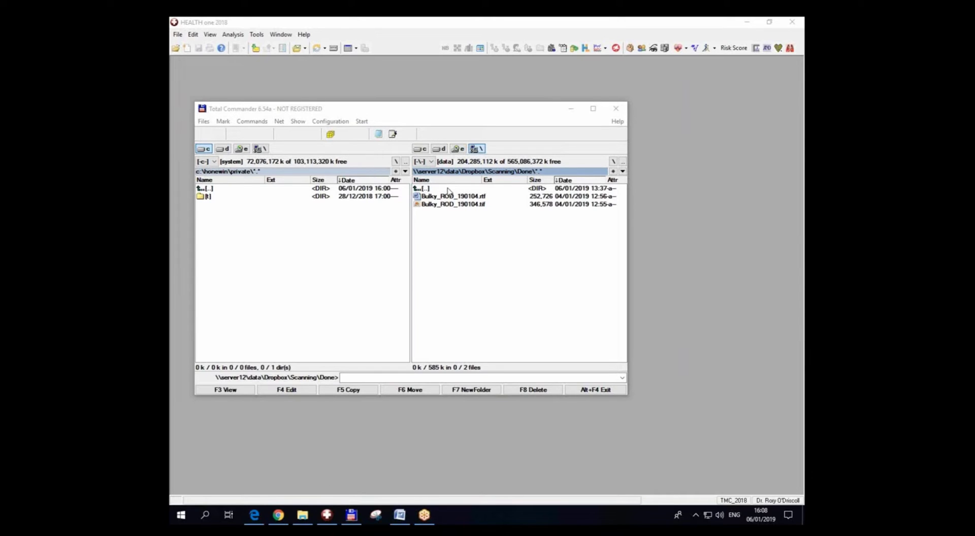
Check the Bulky-20190106_03 rtf and tif files in the Dropbox Scanning folder and the scanner import file list, leaving the list without importing.
left_click(256, 34)
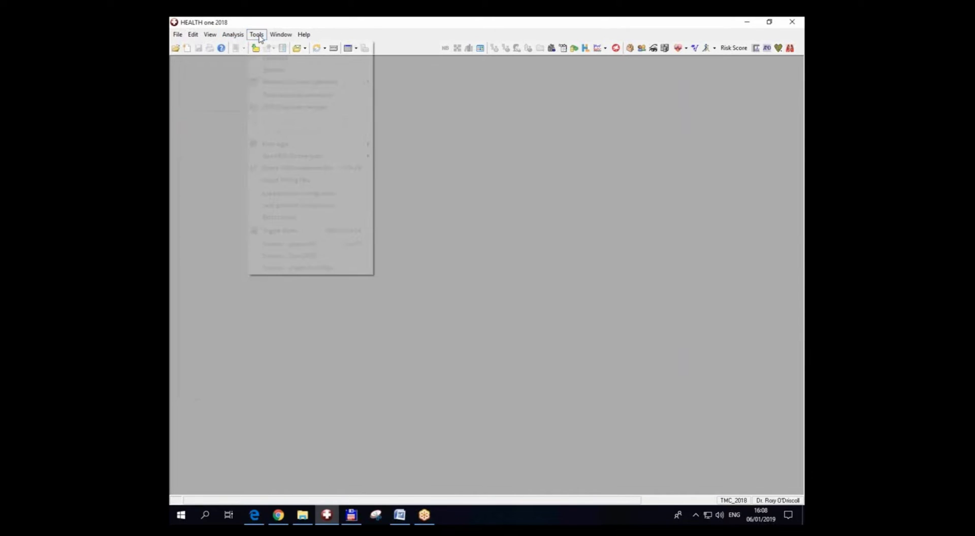
left_click(318, 269)
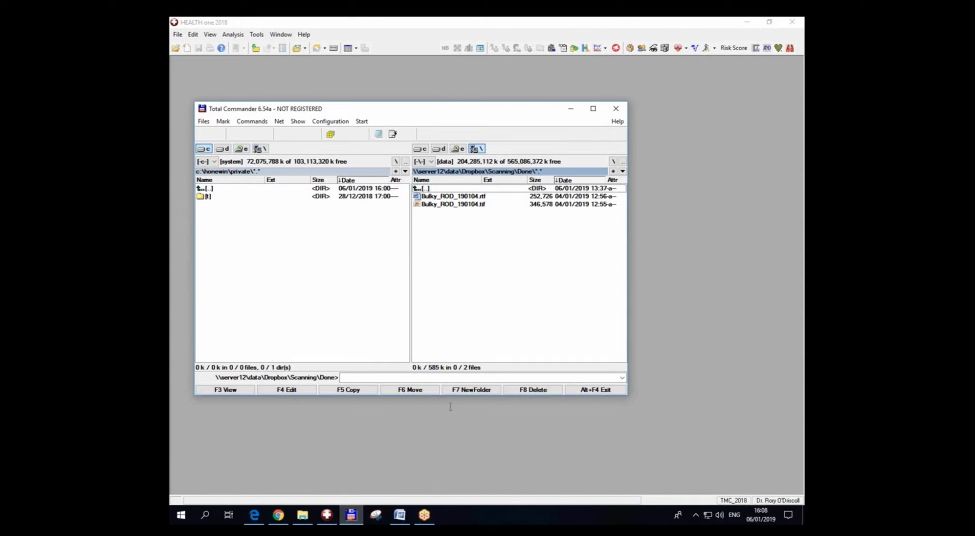
left_click(624, 161)
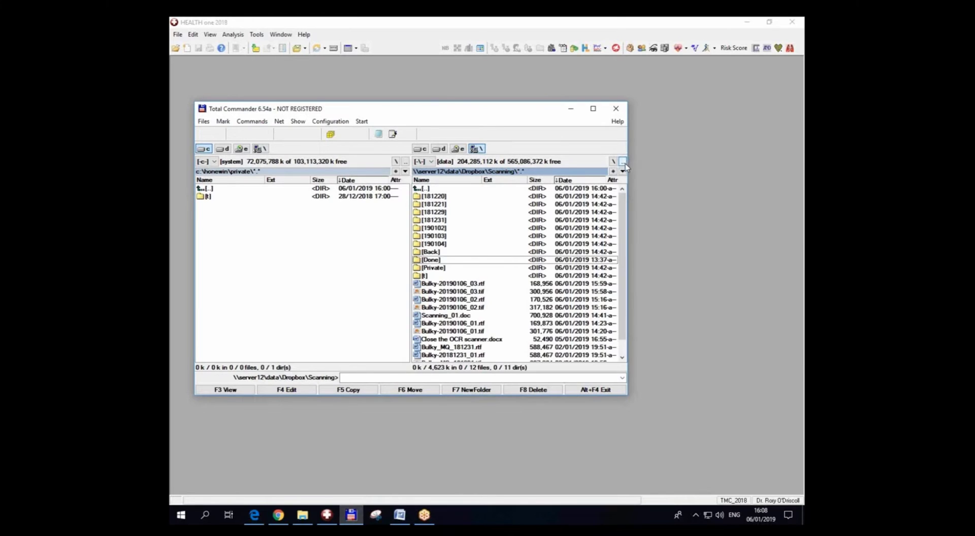
left_click(457, 284)
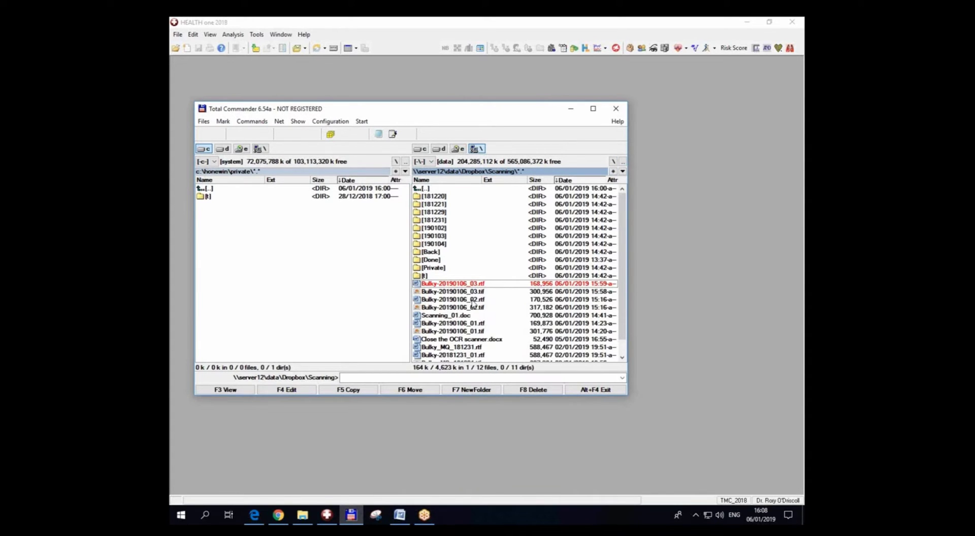
left_click(475, 293, "ctrl")
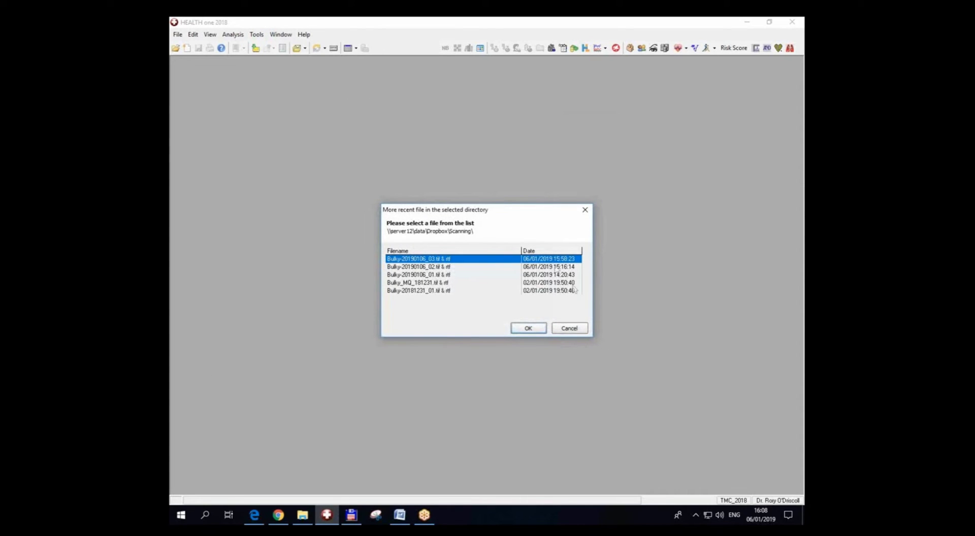
left_click(572, 330)
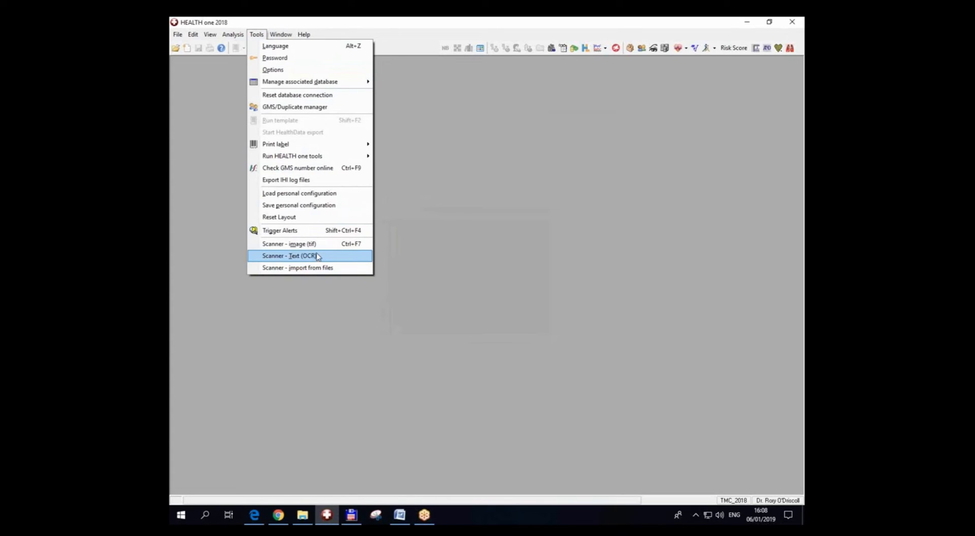
Launch Readiris through the text (OCR) scanner command and shift its window aside.
left_click(317, 256)
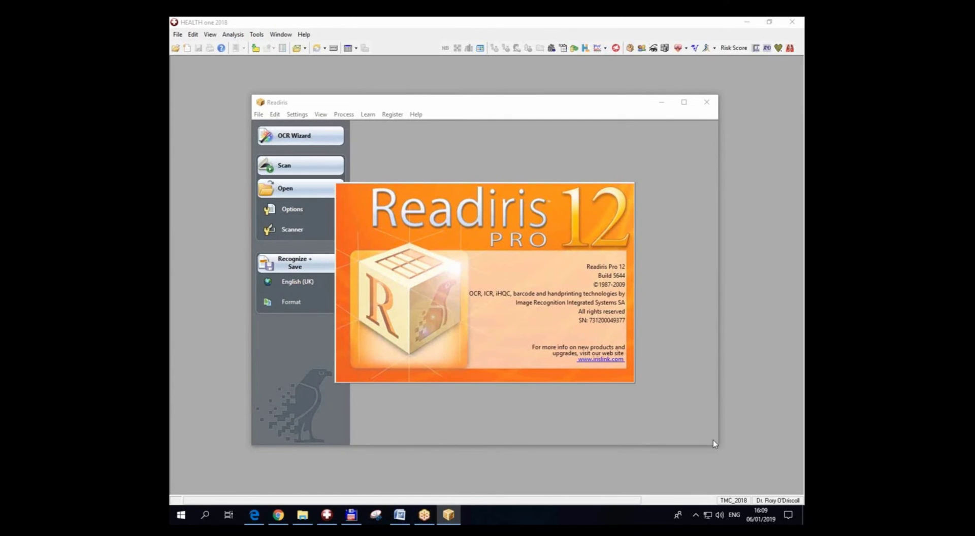
left_click_drag(611, 105, 529, 111)
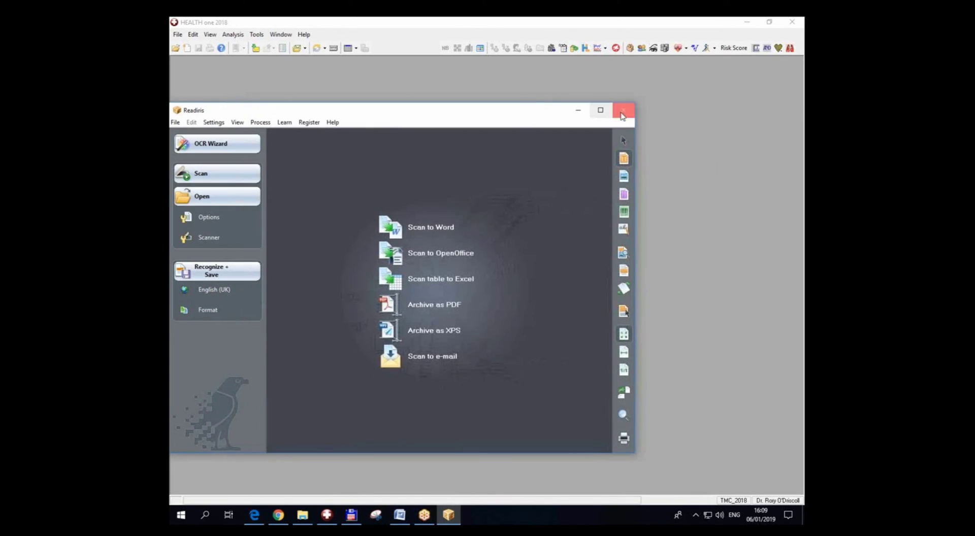